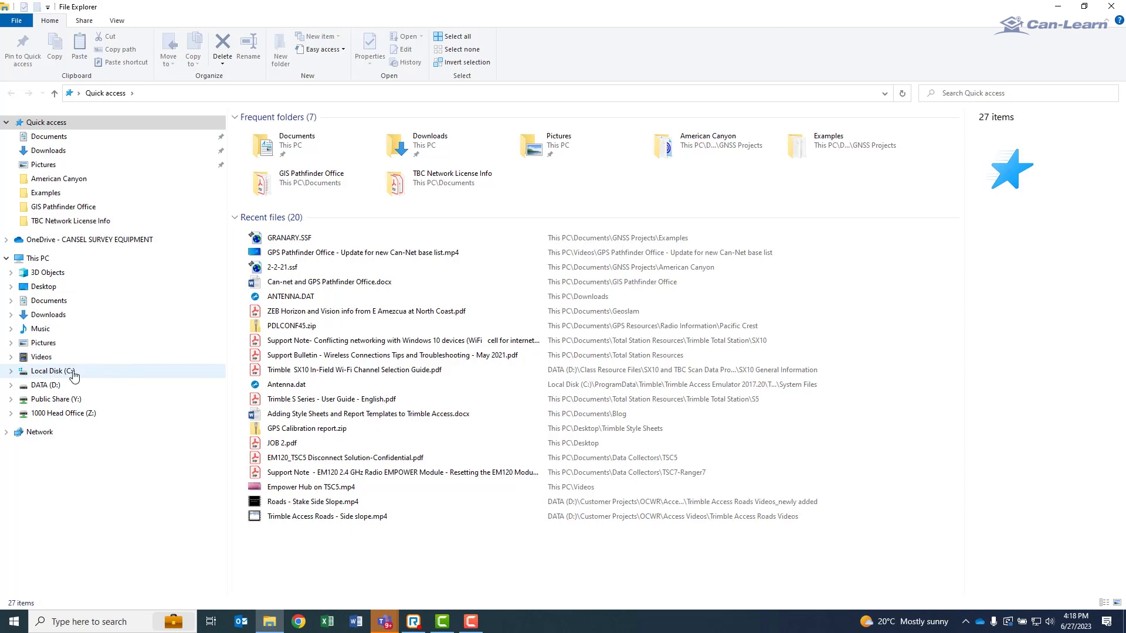
Open the folder C:\Program Files (x86)\Common Files\Trimble\Config in File Explorer.
click(49, 371)
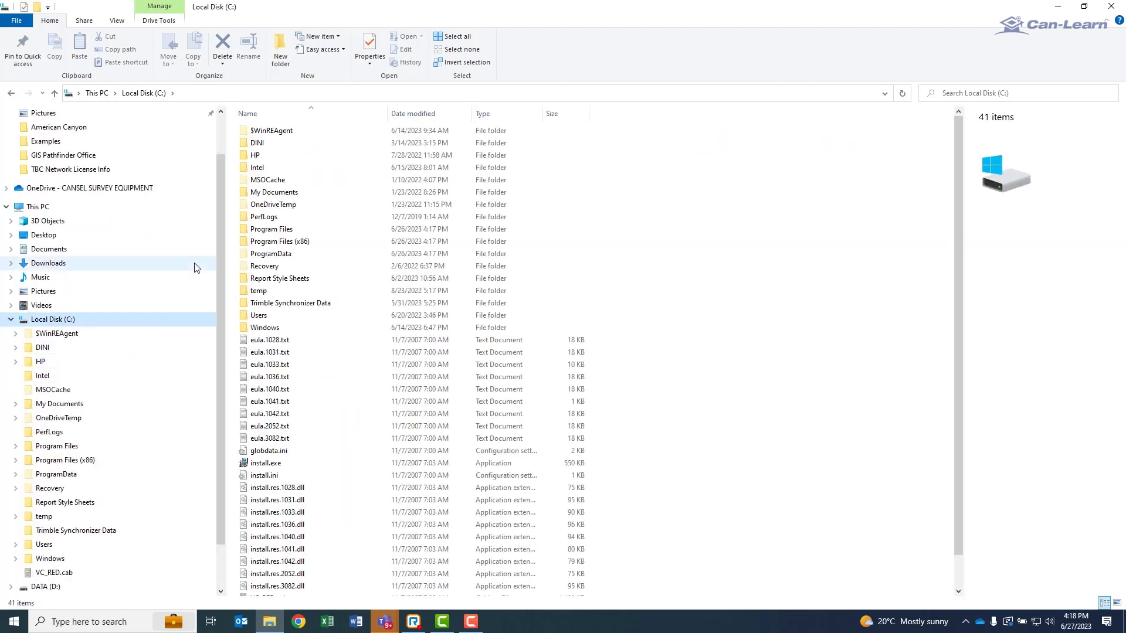
double_click(285, 242)
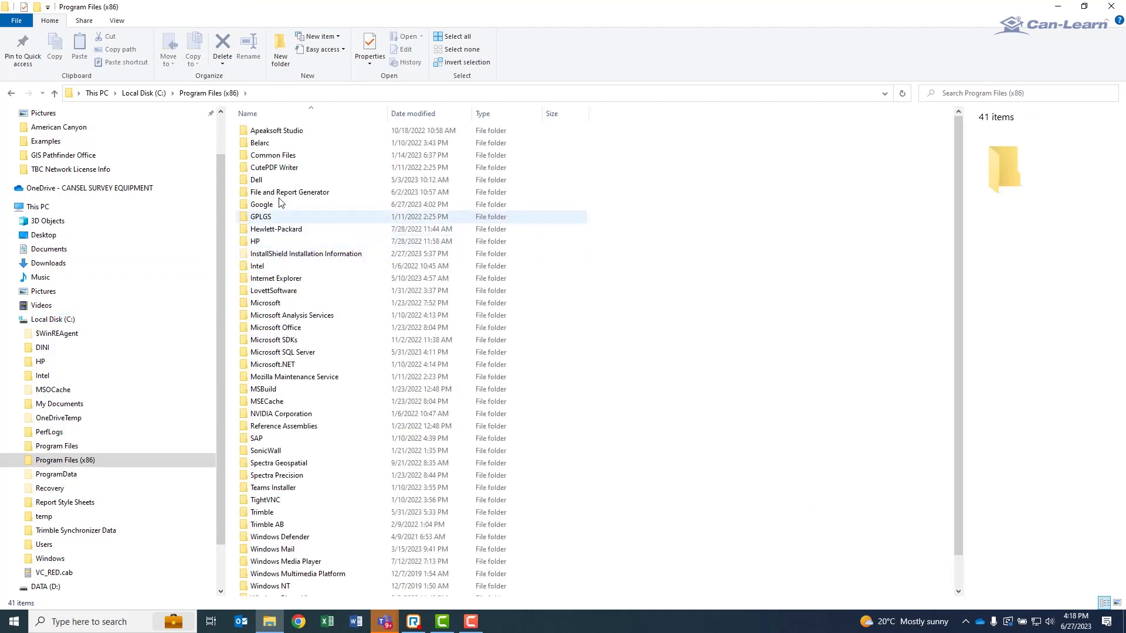
double_click(268, 156)
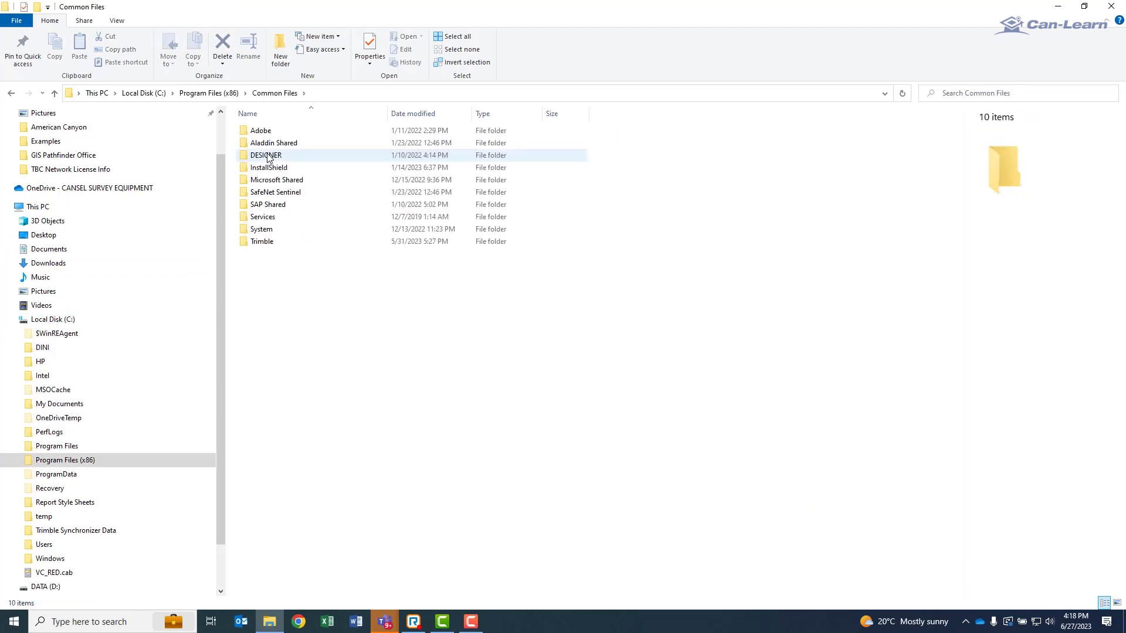
click(263, 245)
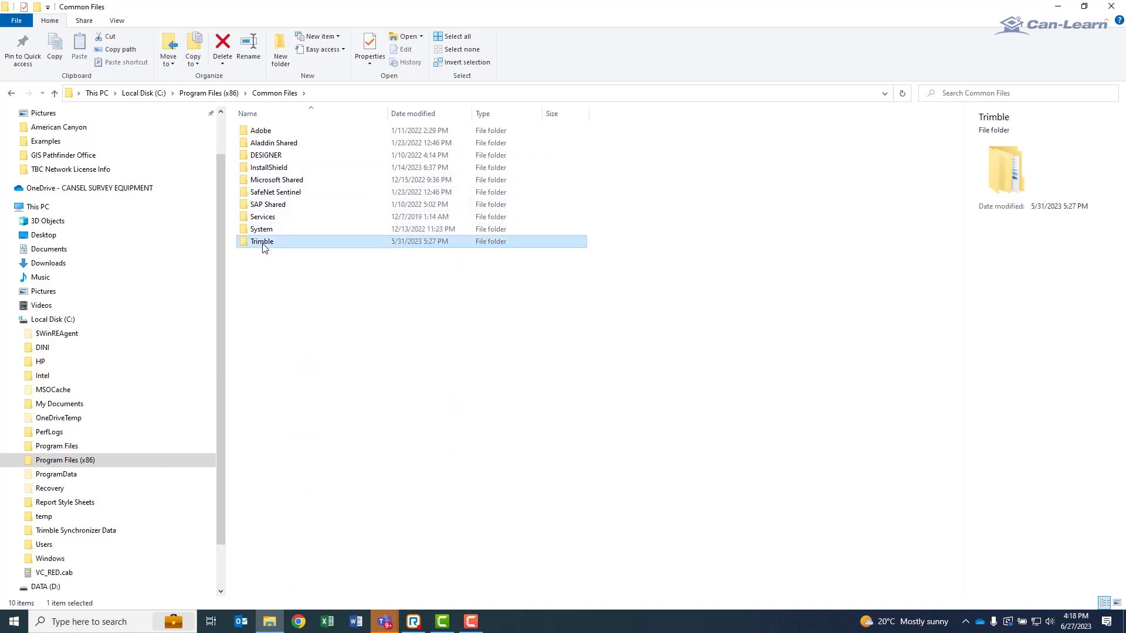
double_click(263, 246)
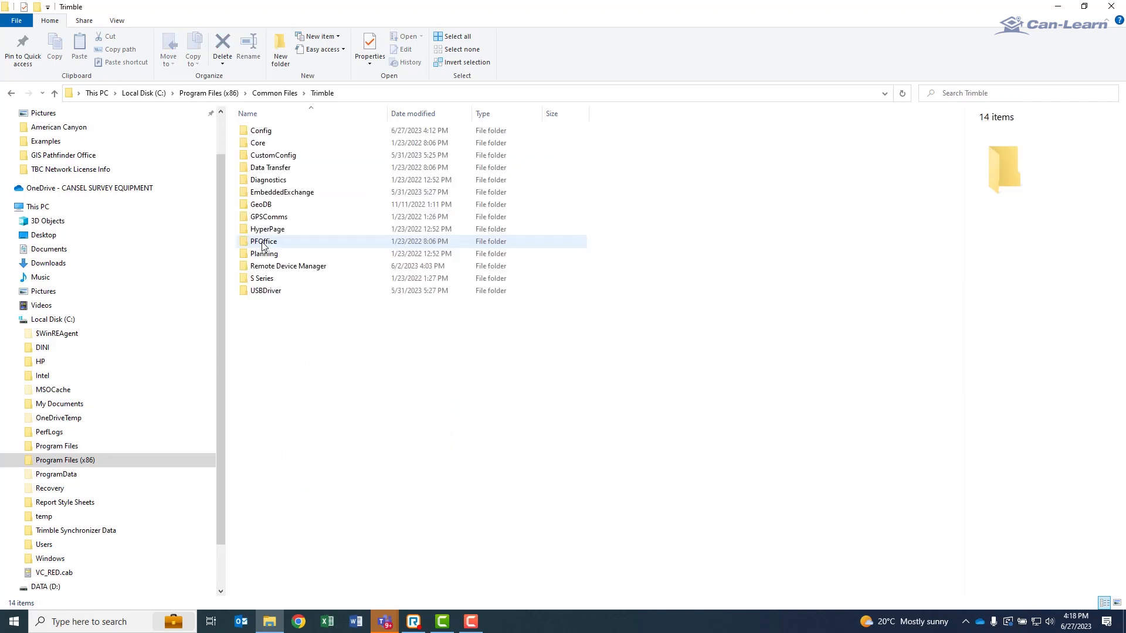
double_click(261, 131)
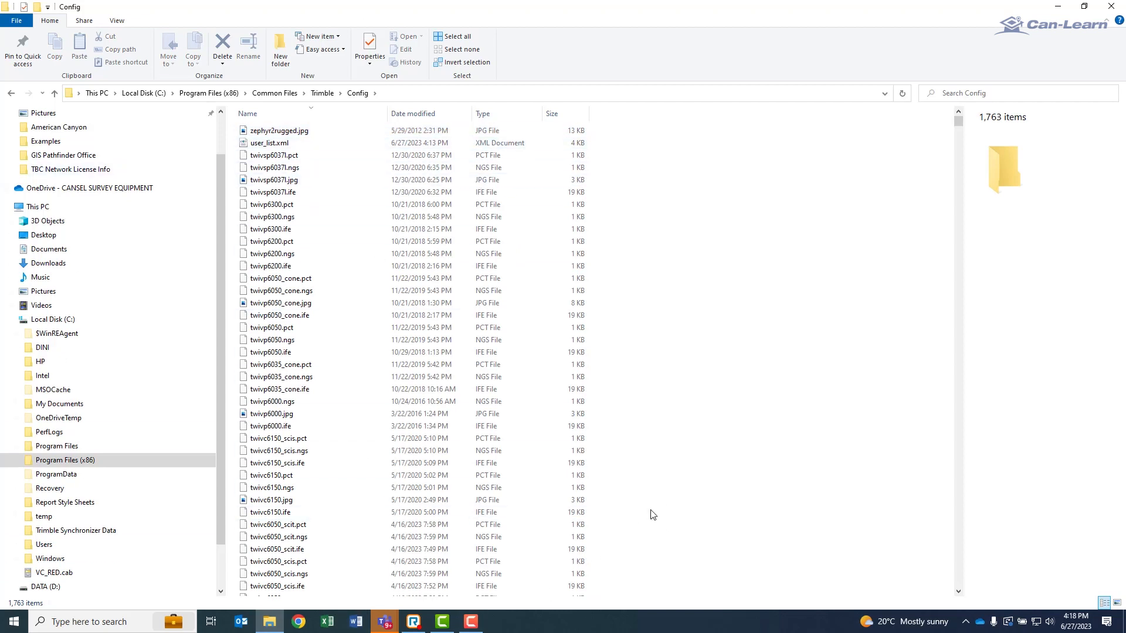
Sort the Config folder by name in descending order, delete user_list.xml and close the folder window.
click(259, 116)
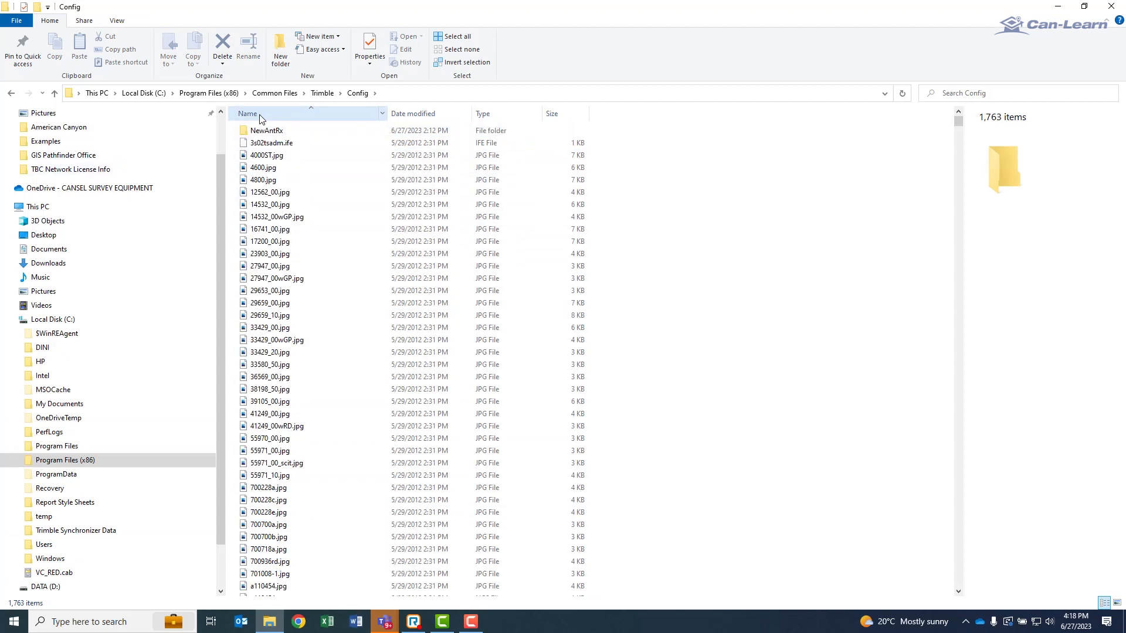
click(262, 117)
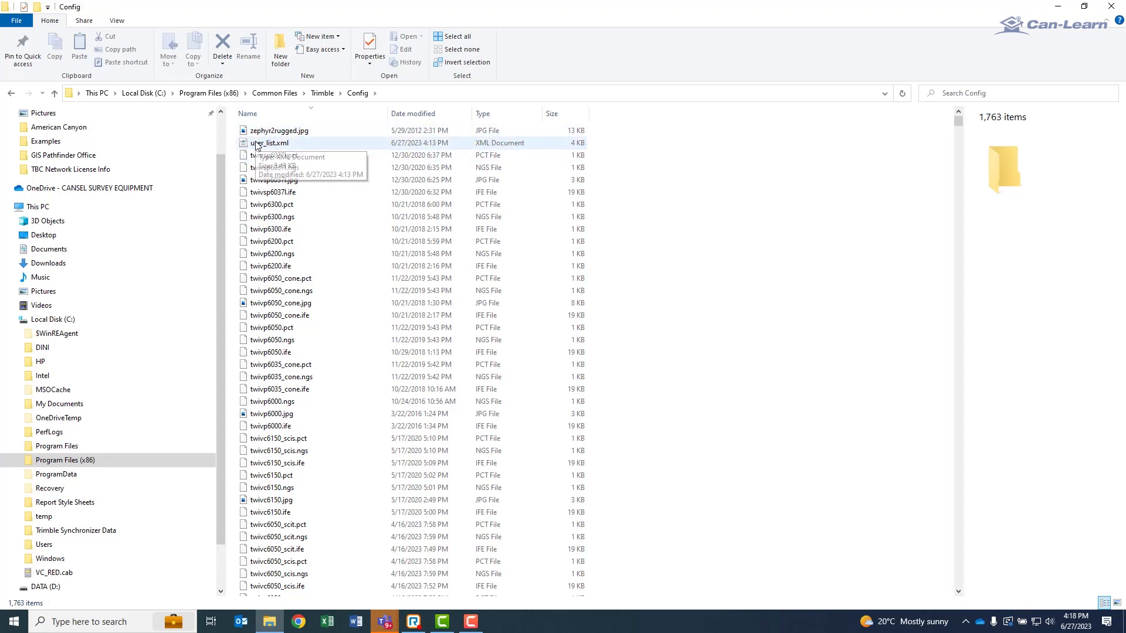
click(257, 143)
right_click(256, 145)
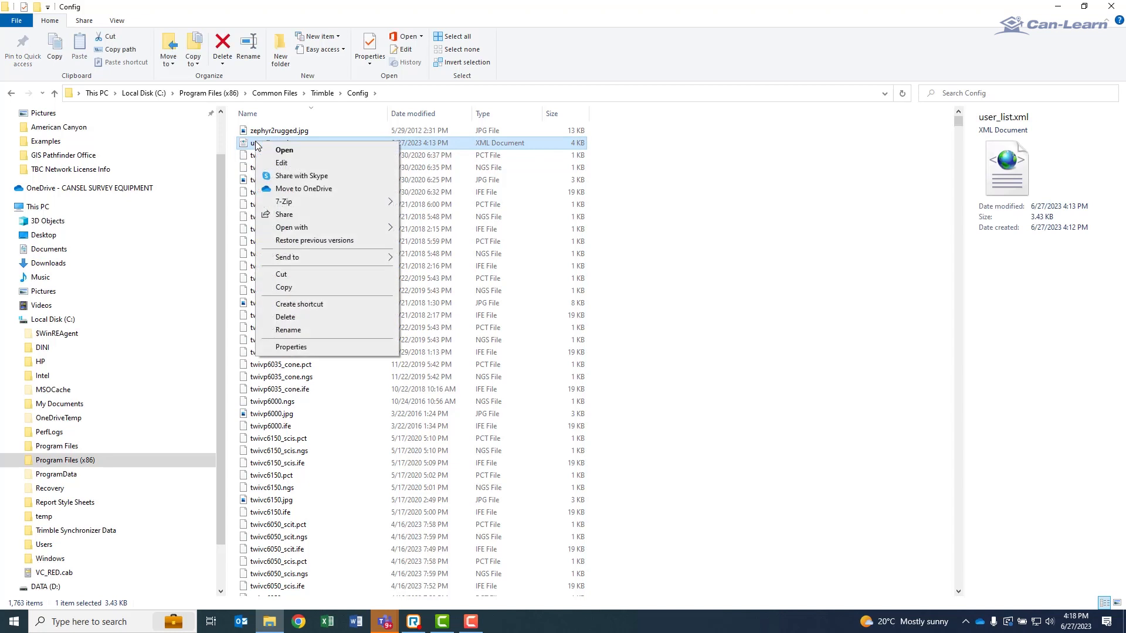
click(285, 317)
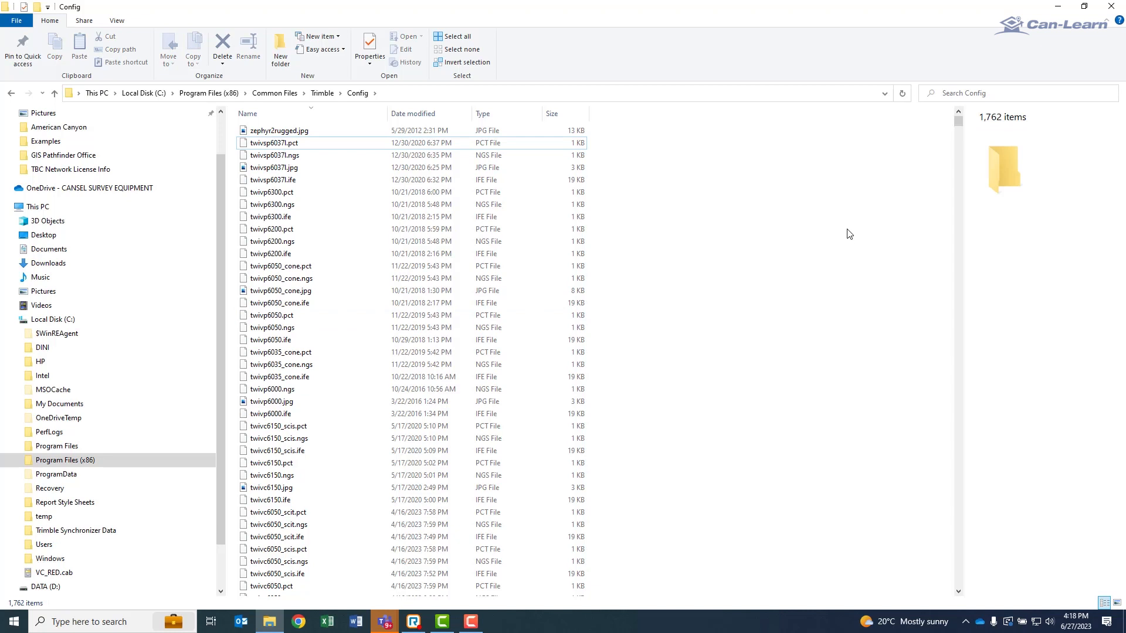
click(1112, 8)
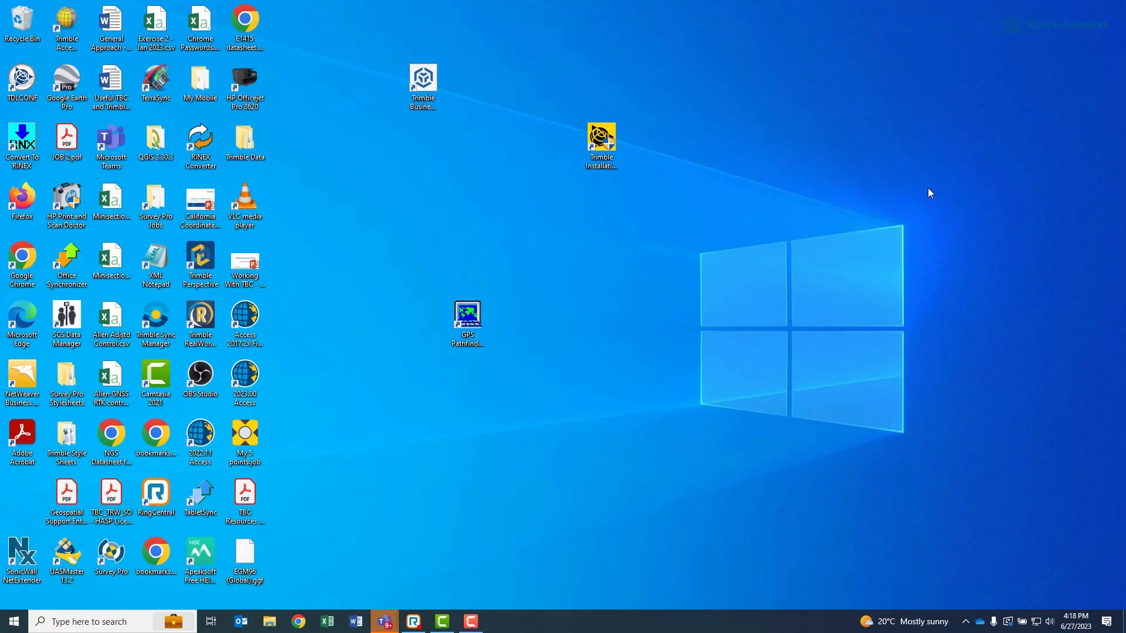
Launch GPS Pathfinder Office with the Stanley-Caltrans project and start the Differential Correction utility.
click(463, 316)
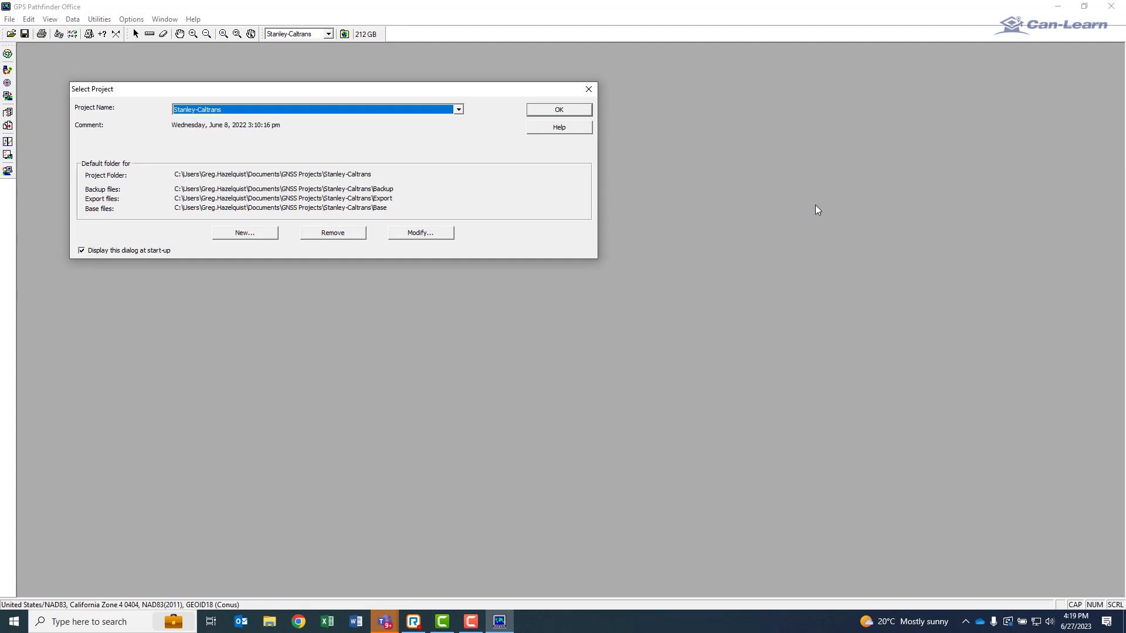
click(560, 110)
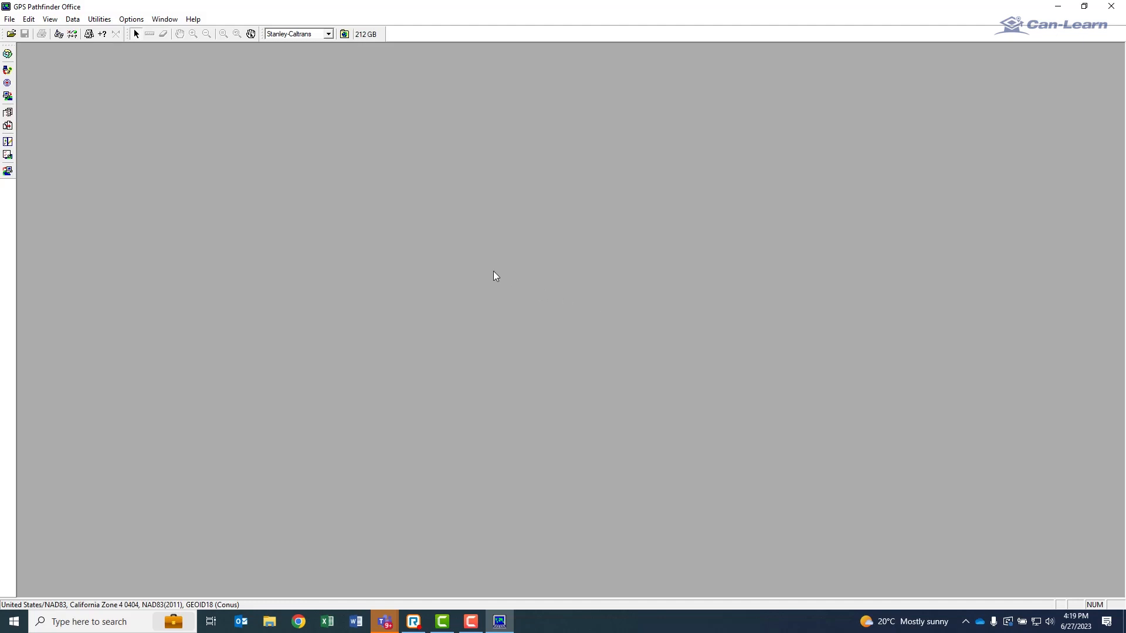
click(97, 21)
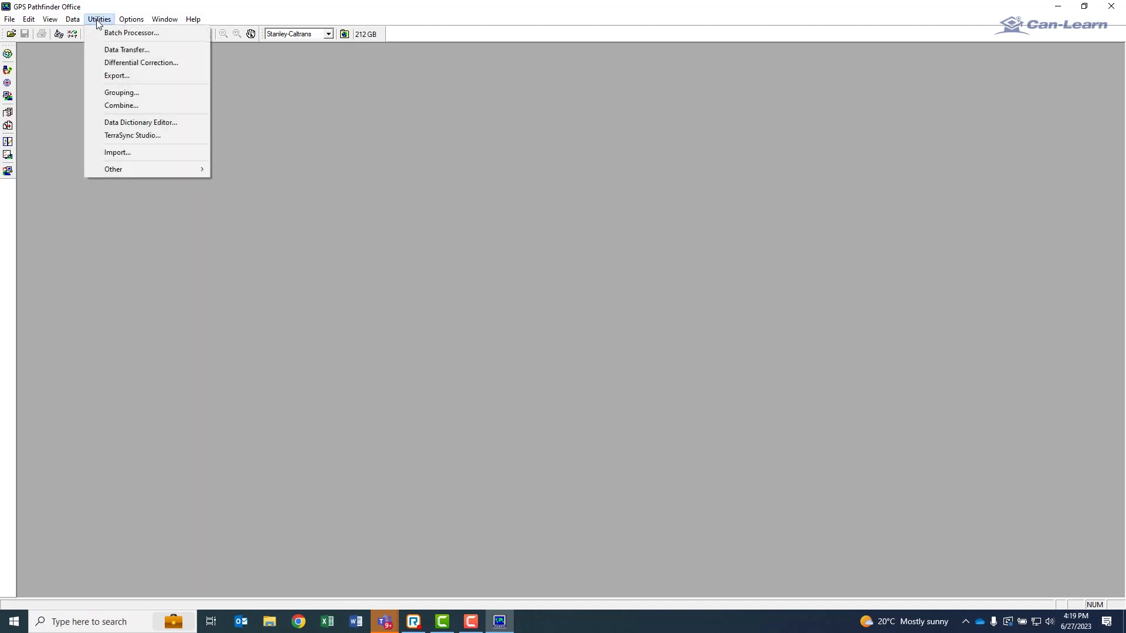
click(120, 61)
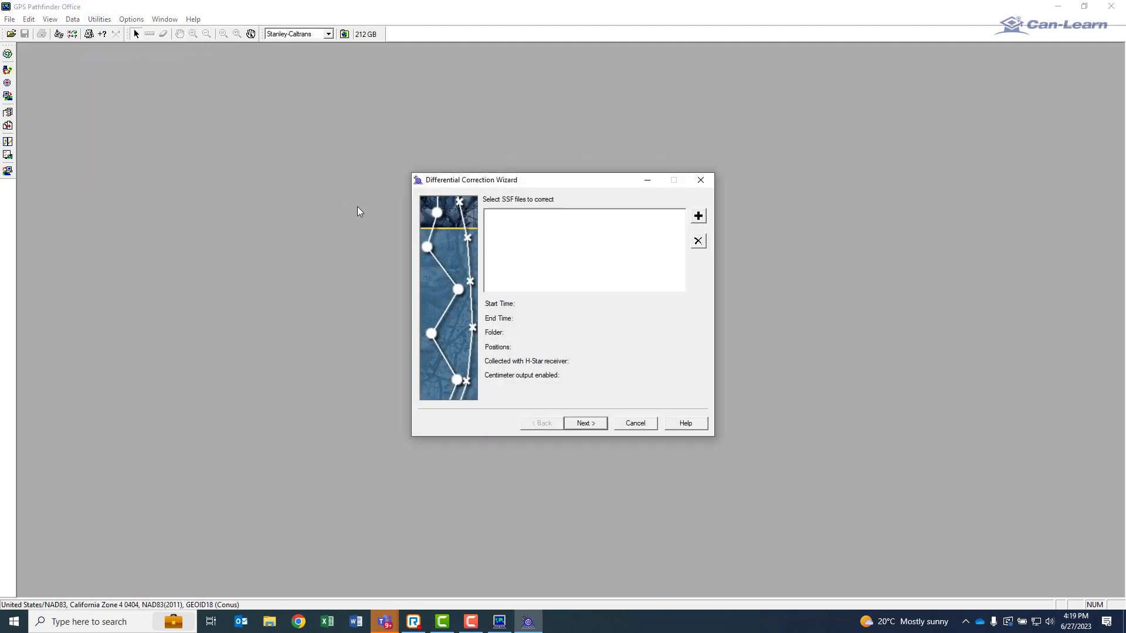
Add GRANARY.SSF from the Examples folder under GNSS Projects as the SSF file to correct.
click(698, 217)
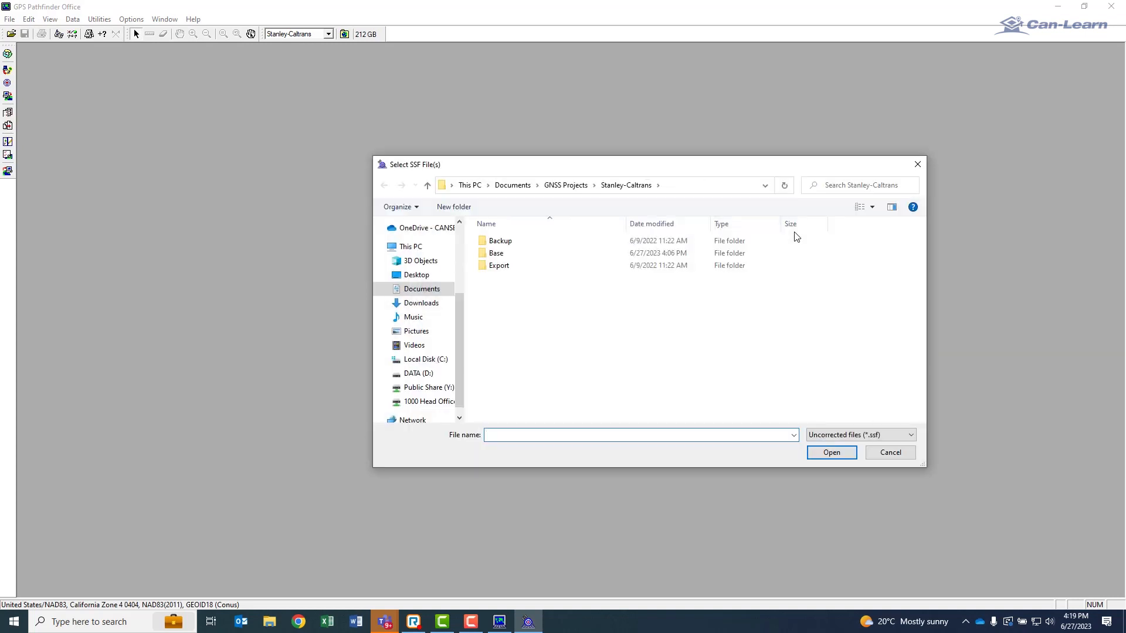
click(428, 186)
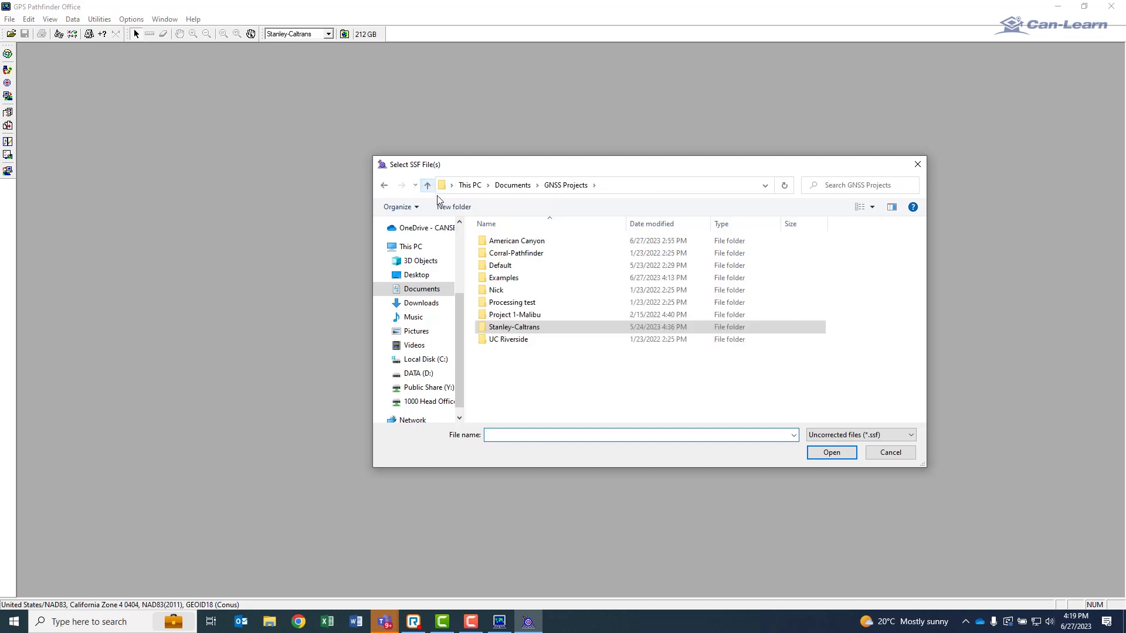
double_click(501, 279)
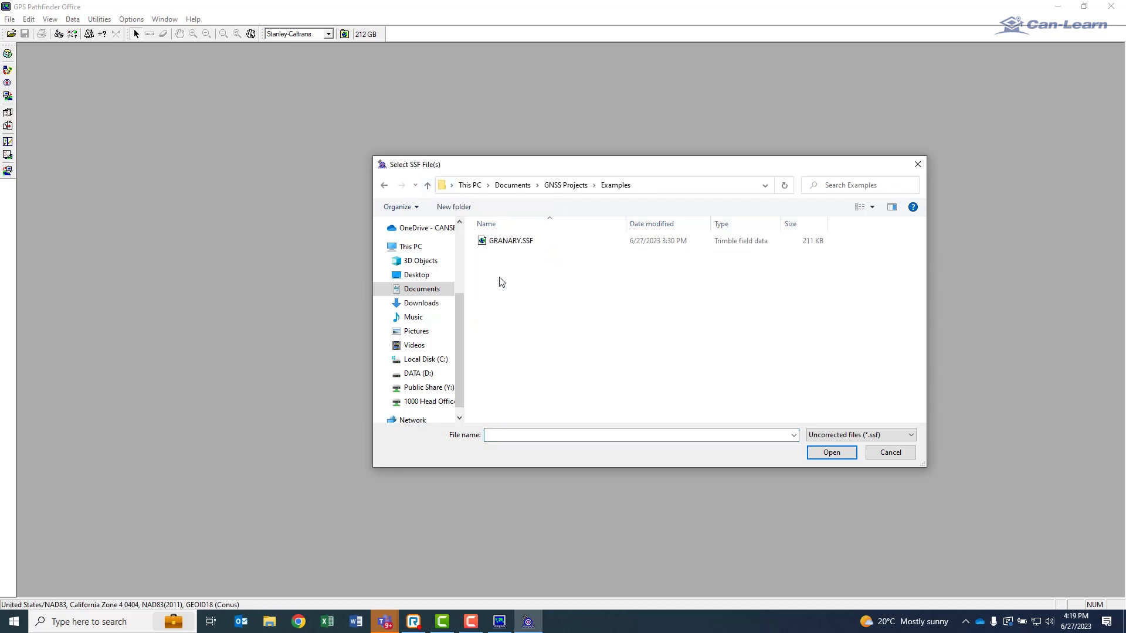
click(503, 242)
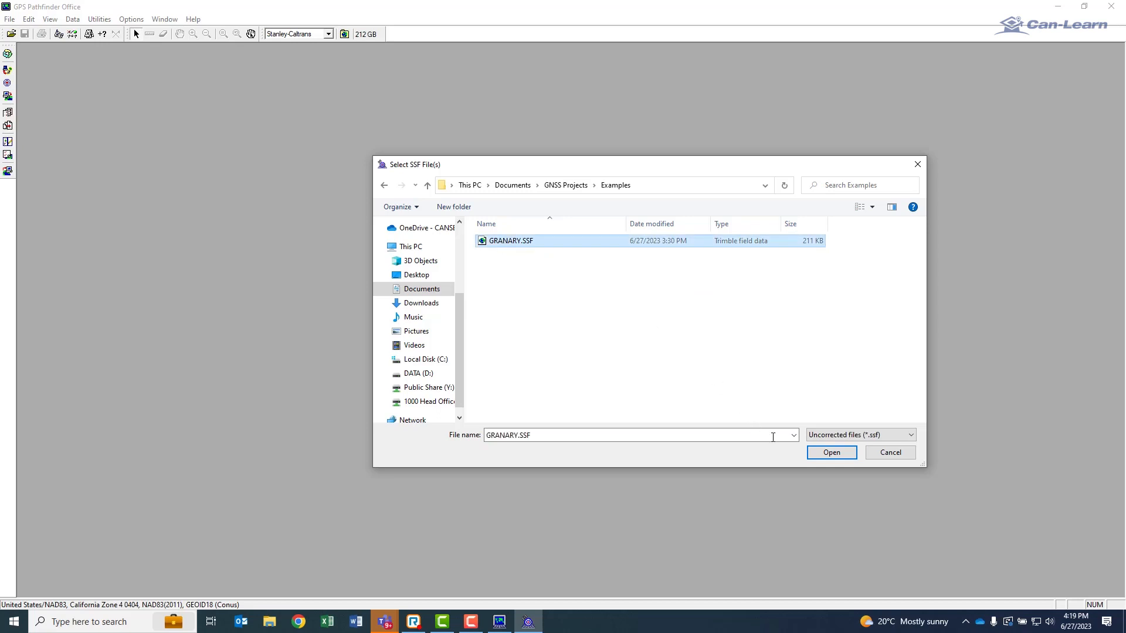
click(833, 454)
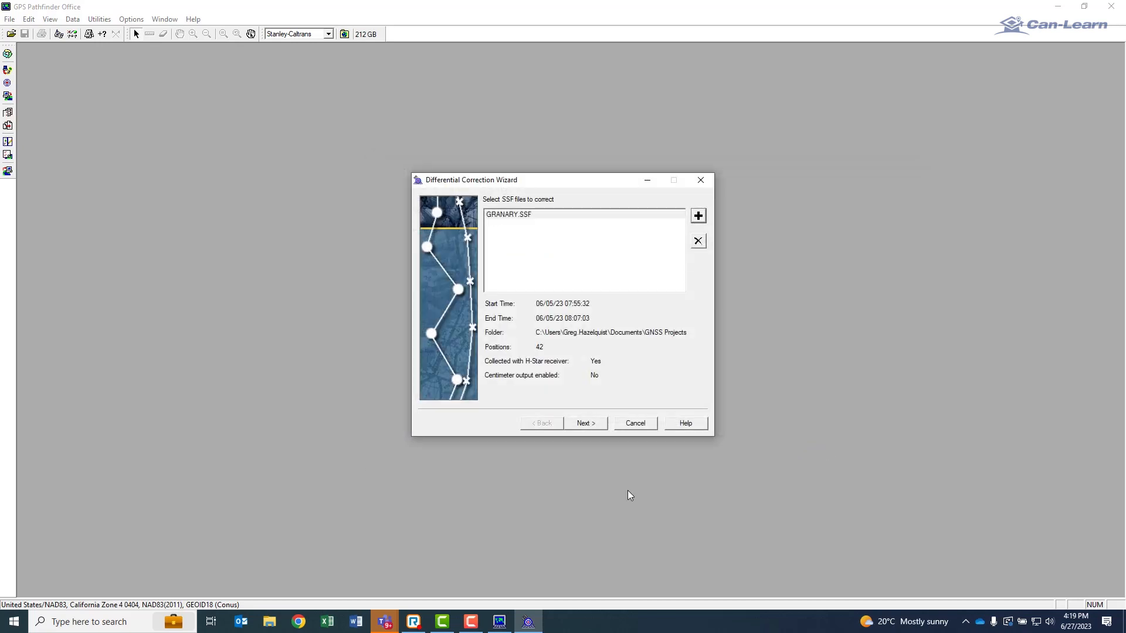
Accept automatic carrier and code processing with a single base provider, and accept the existing correction settings.
click(585, 425)
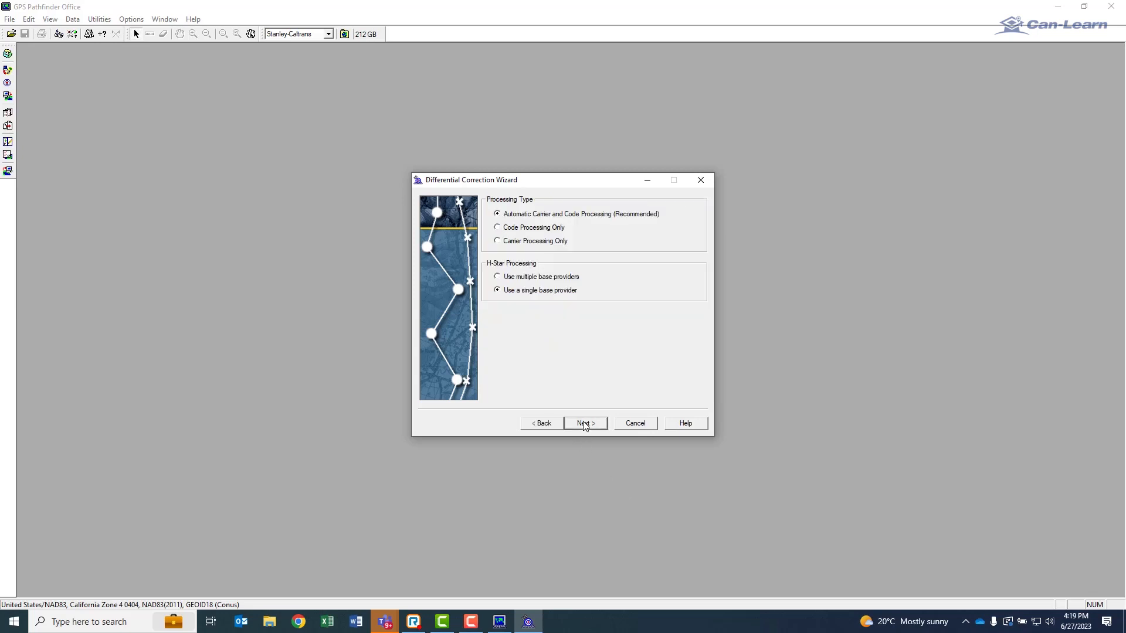
click(585, 424)
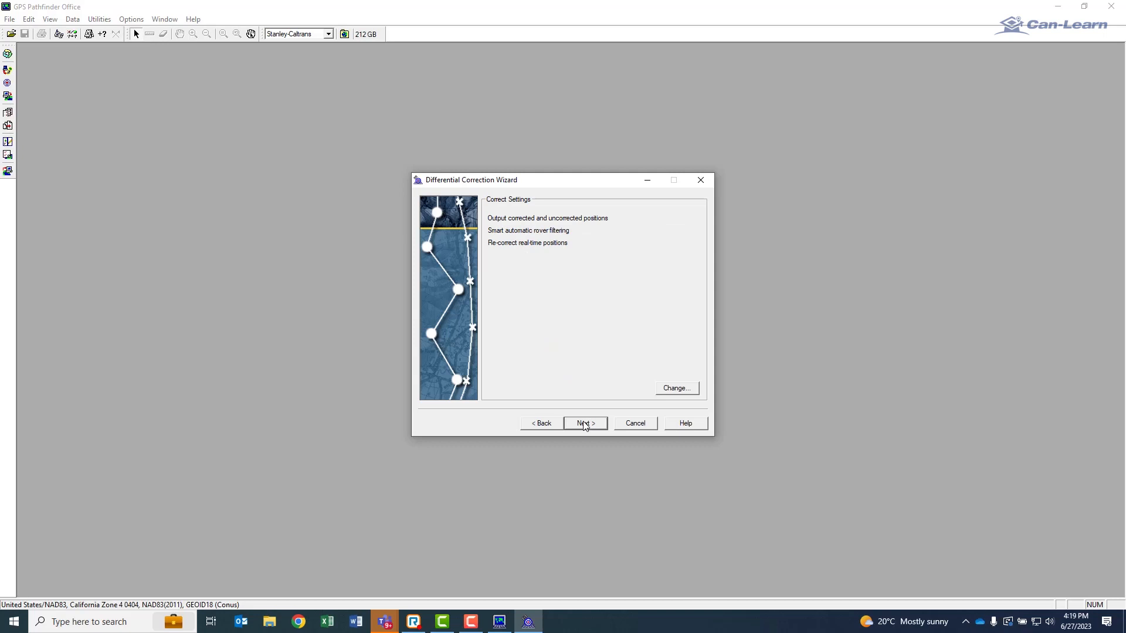
click(585, 425)
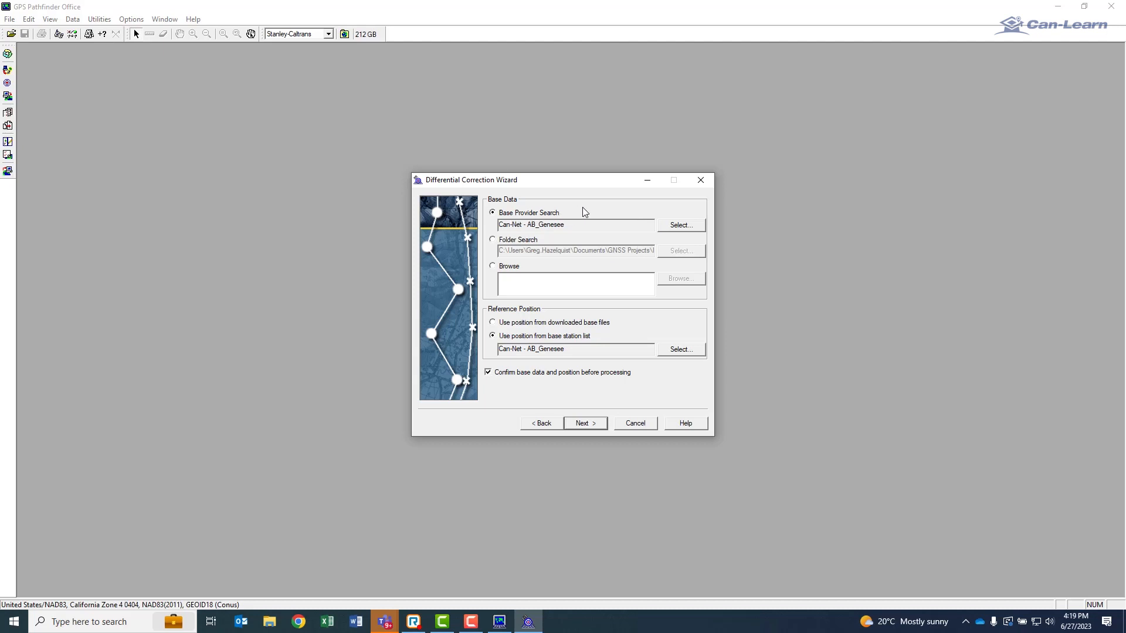
Update the list of base providers for the base provider search and bring the provider selection back into view.
click(678, 227)
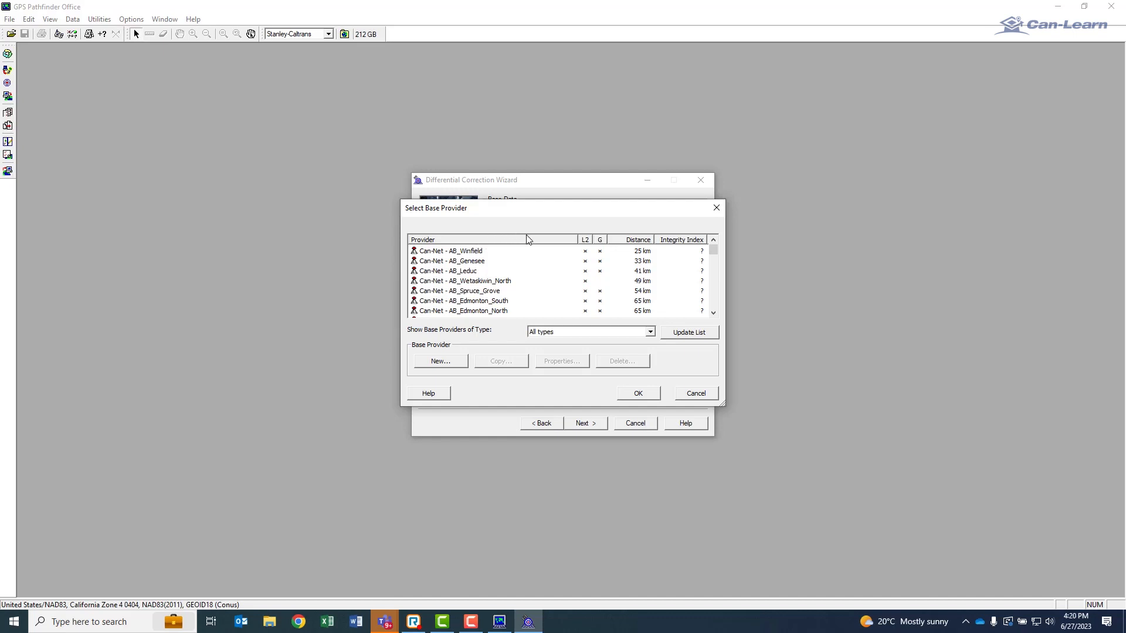
click(684, 333)
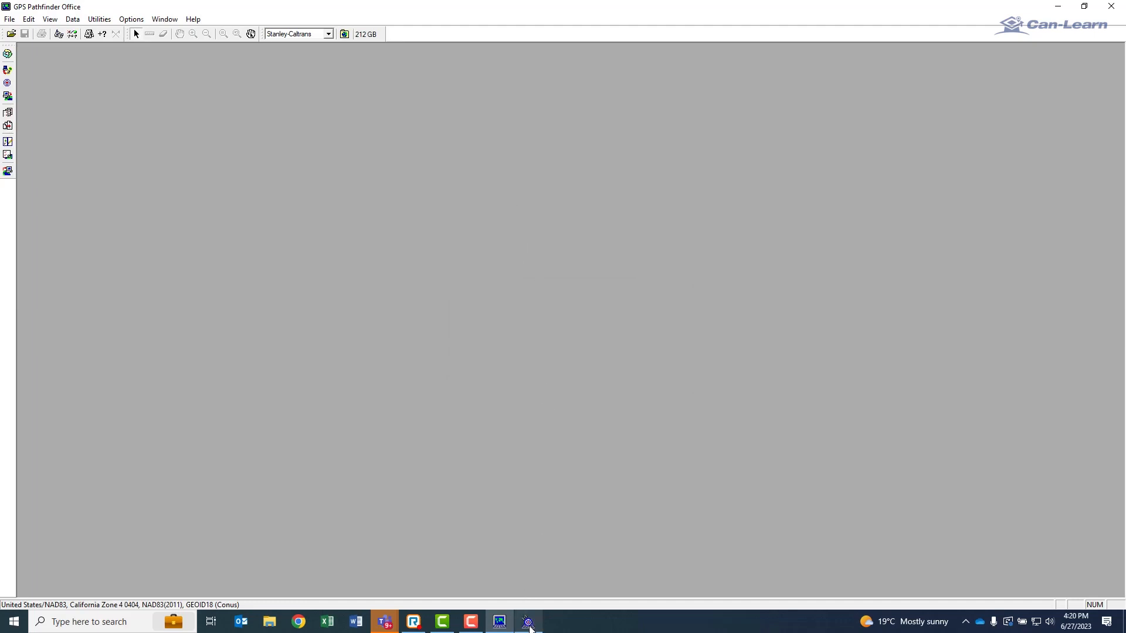
click(528, 623)
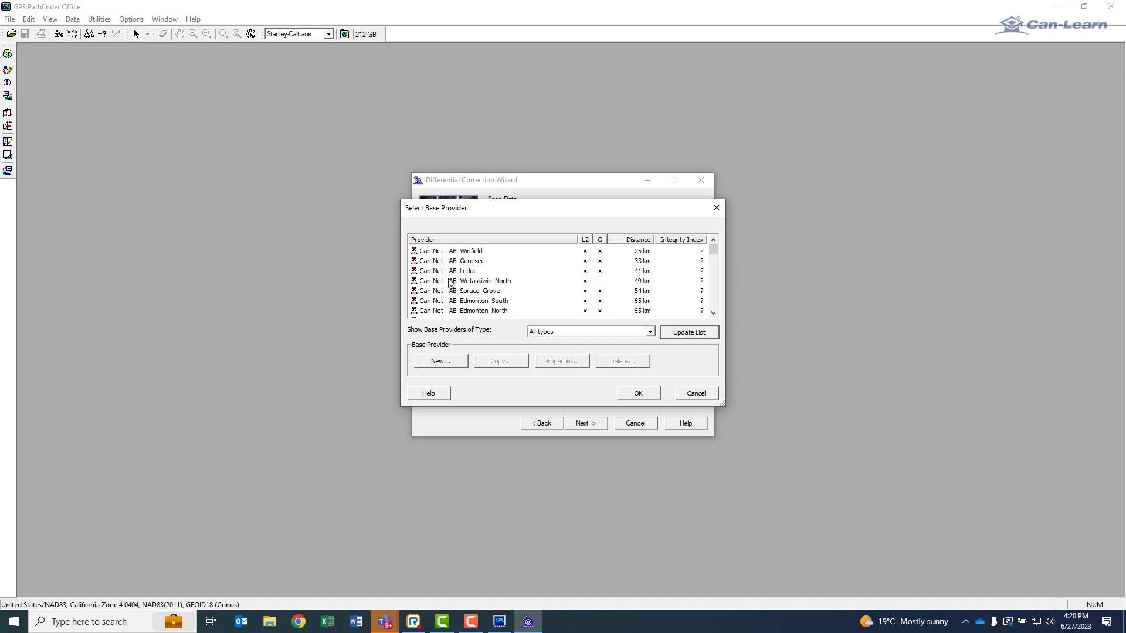
Copy the Can-Net - AB_Winfield provider as "Copy of Can-Net - AB_Winfield" and enter its restricted-access user name and password.
click(426, 252)
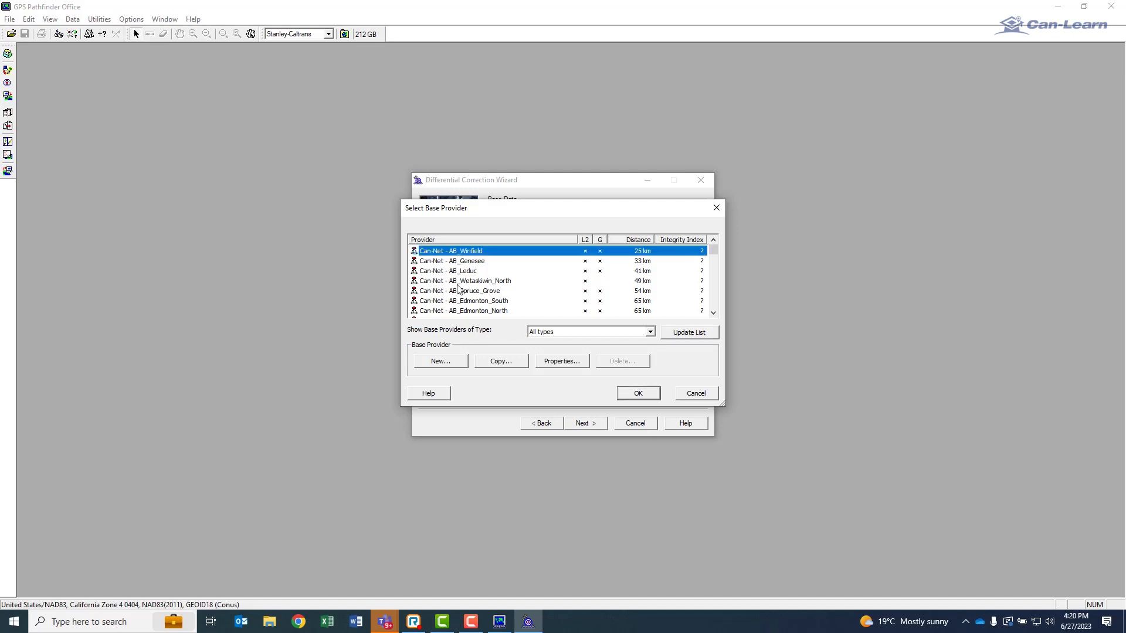
click(499, 365)
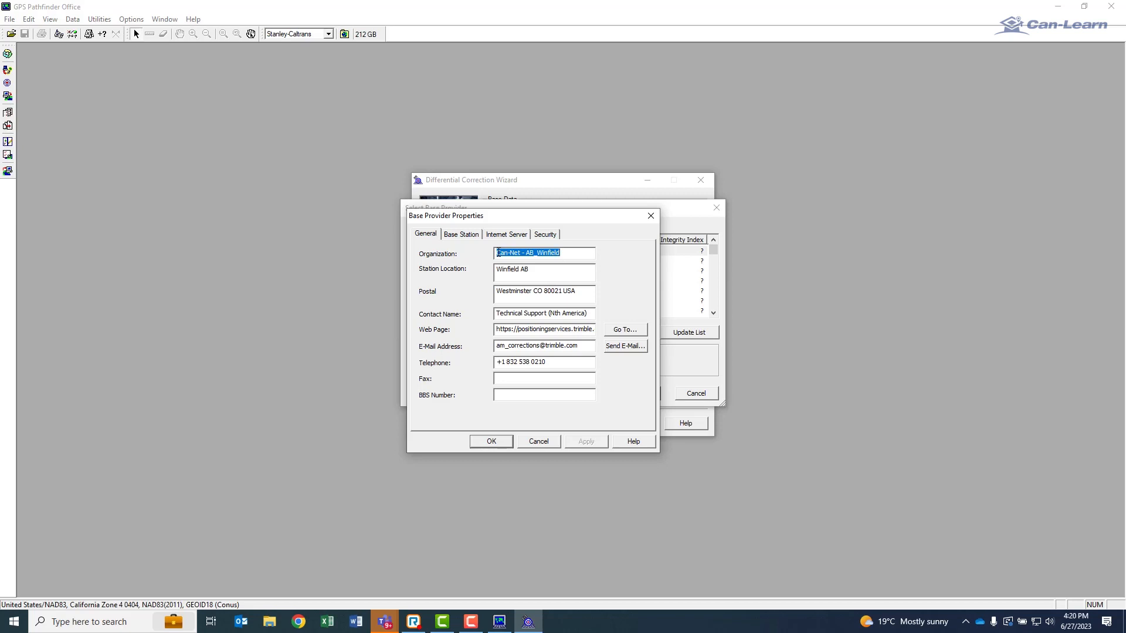
click(496, 255)
text(Copy of)
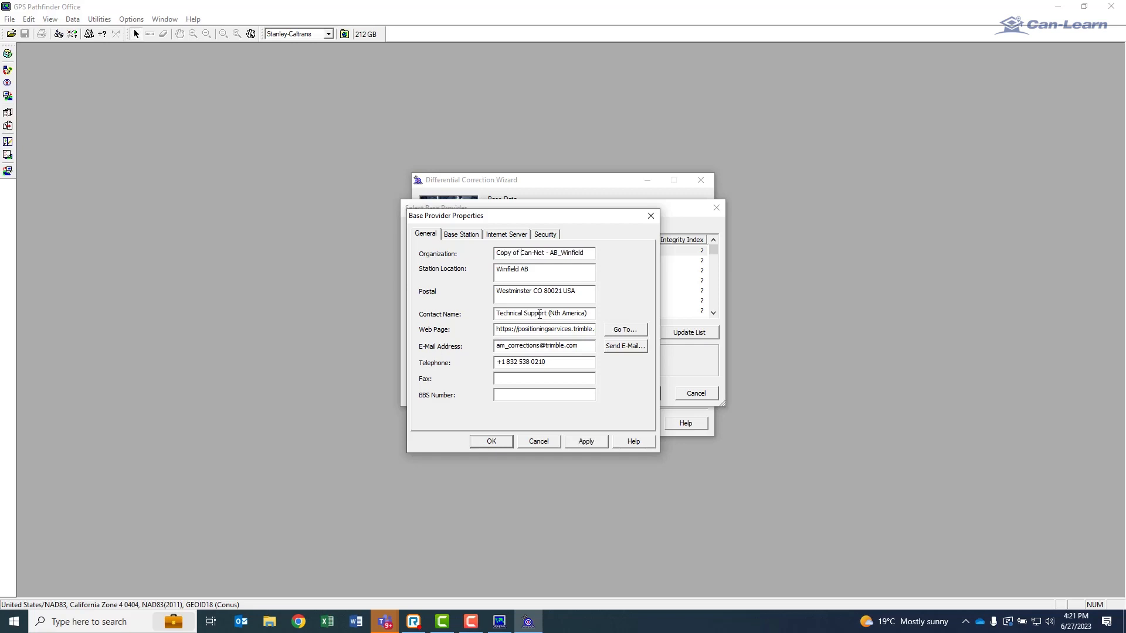
click(546, 236)
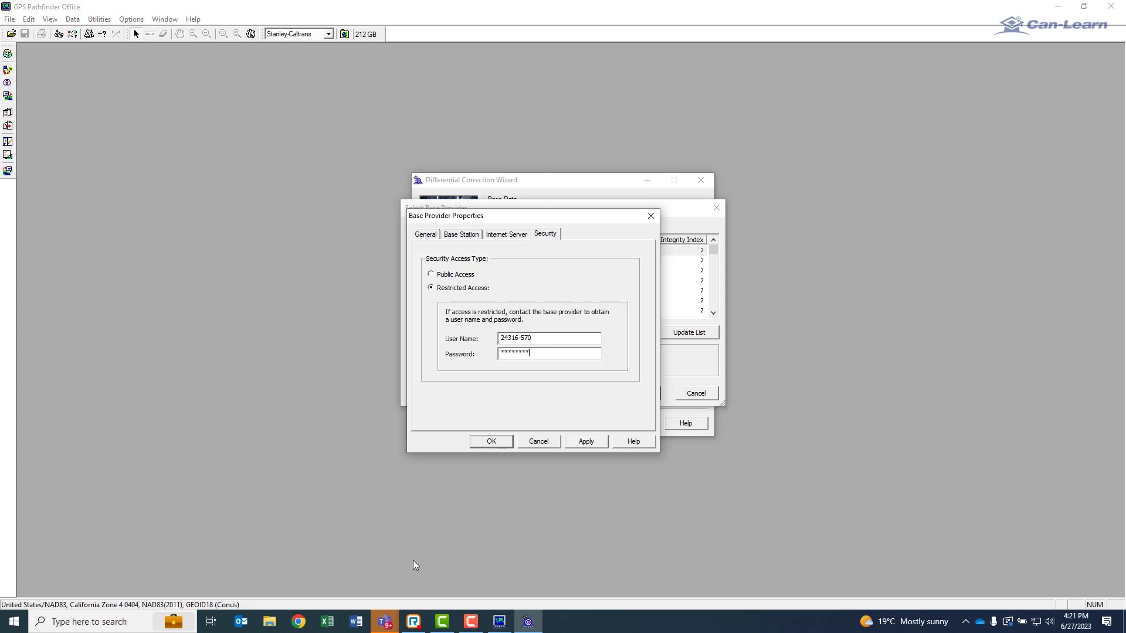
click(490, 442)
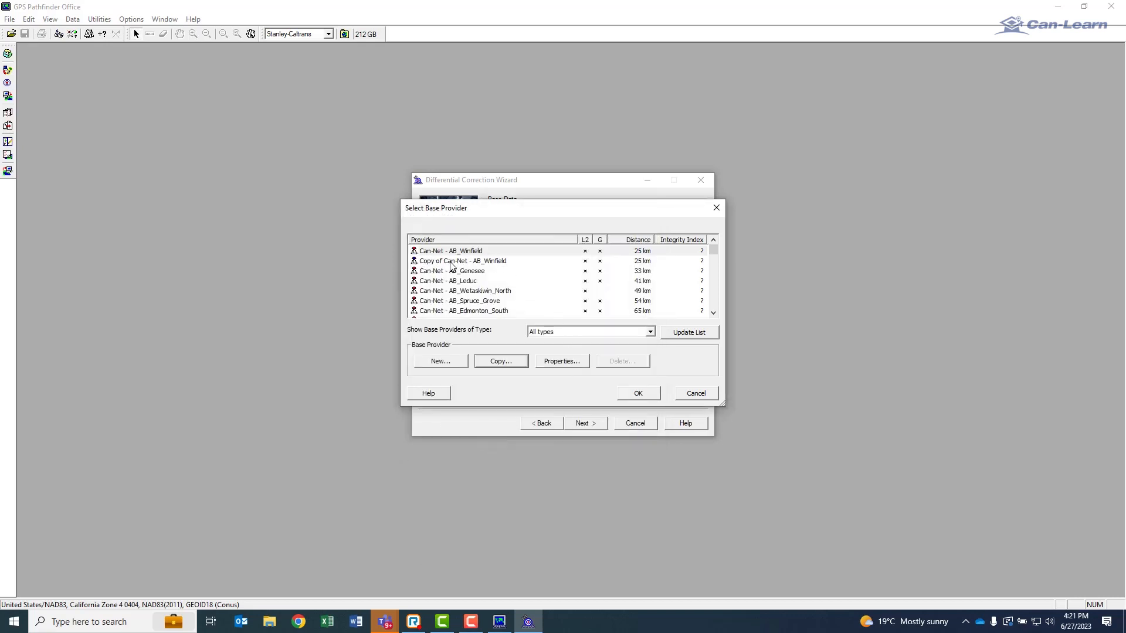
Copy the Can-Net - AB_Genesee base provider and set the copy's organization to "Copy of Can-Net - AB_Genesee".
click(423, 273)
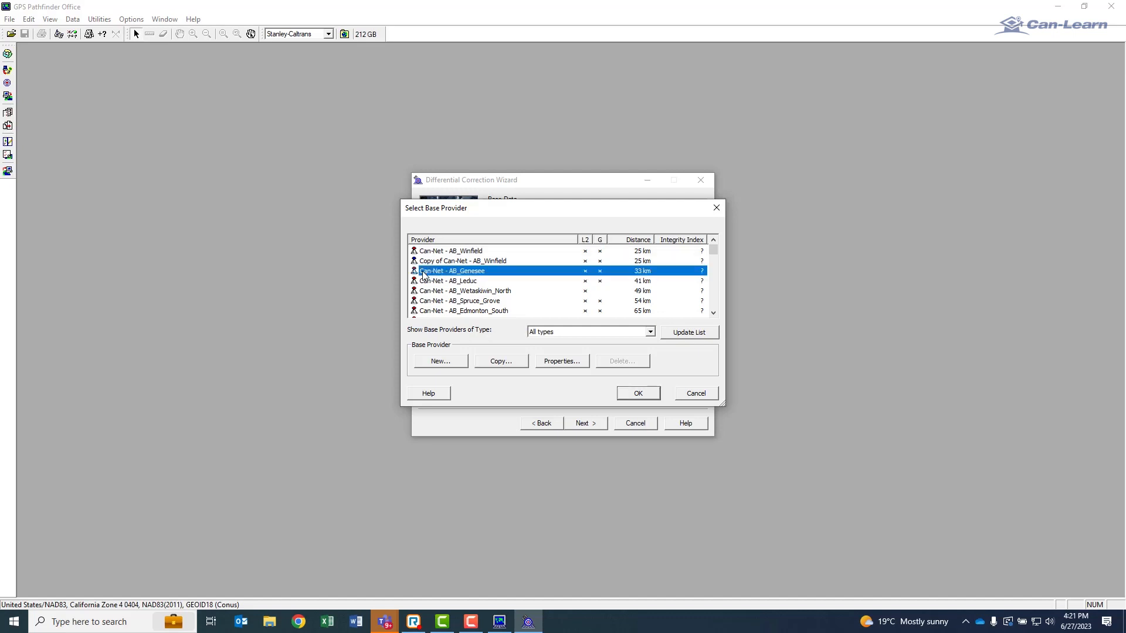
click(501, 362)
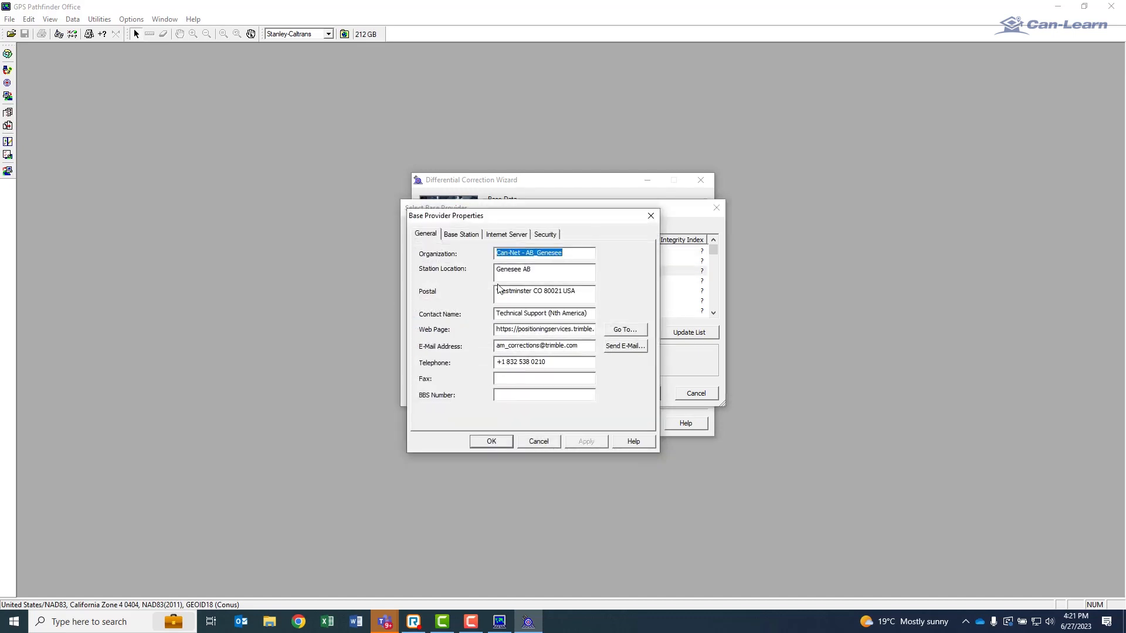
click(497, 253)
text(Copy)
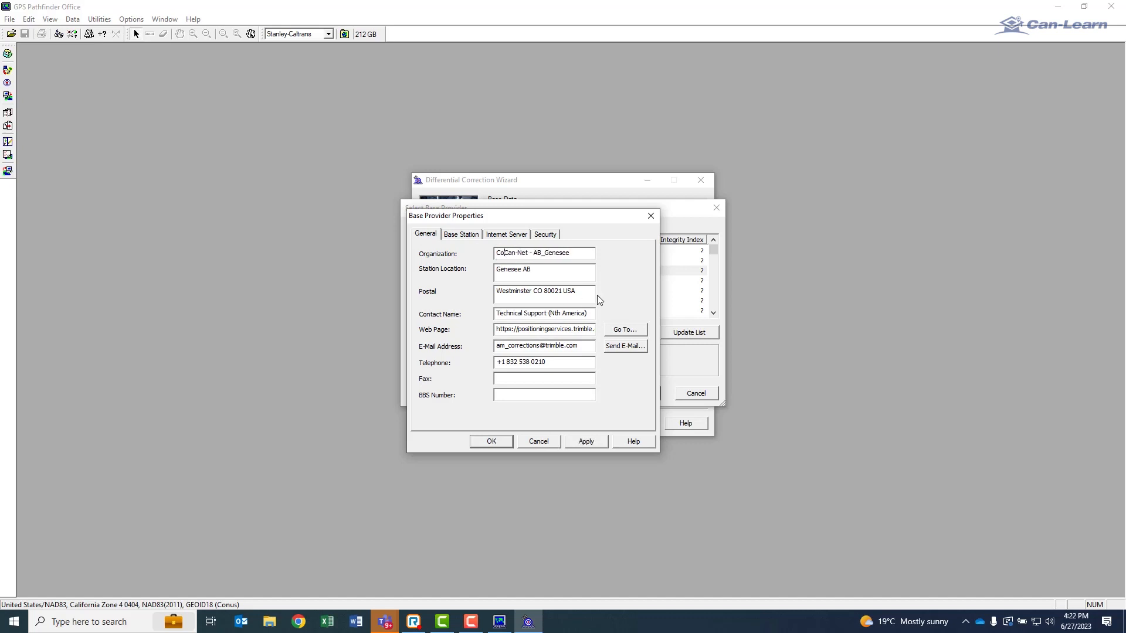
text( of)
Enter the restricted-access user name and password for the Genesee provider copy and save its properties.
click(545, 236)
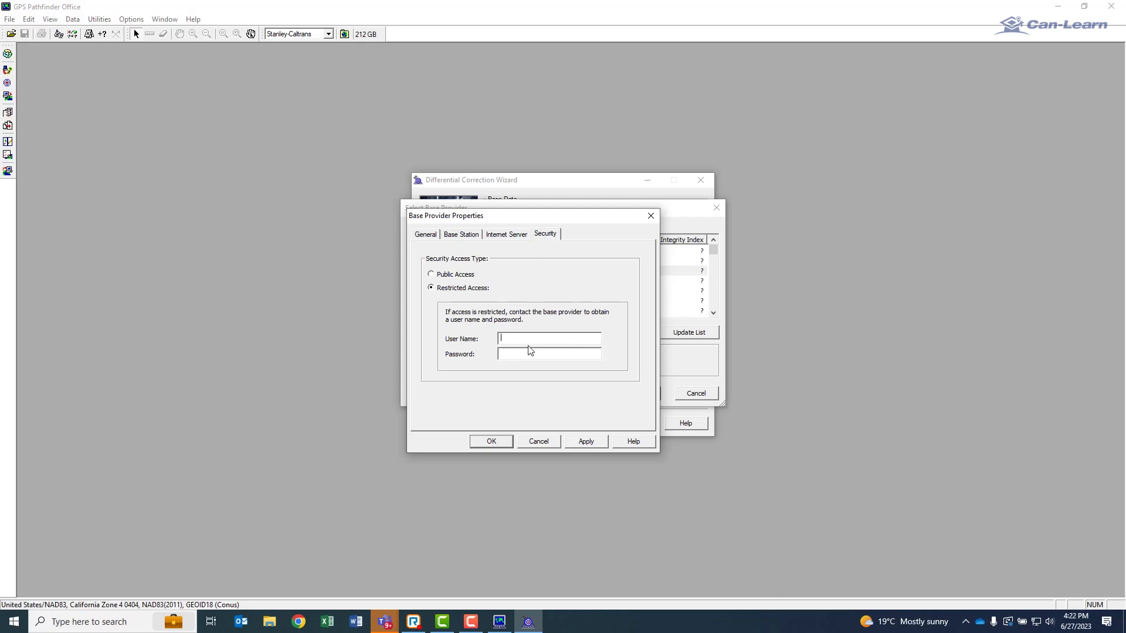
click(511, 354)
click(491, 443)
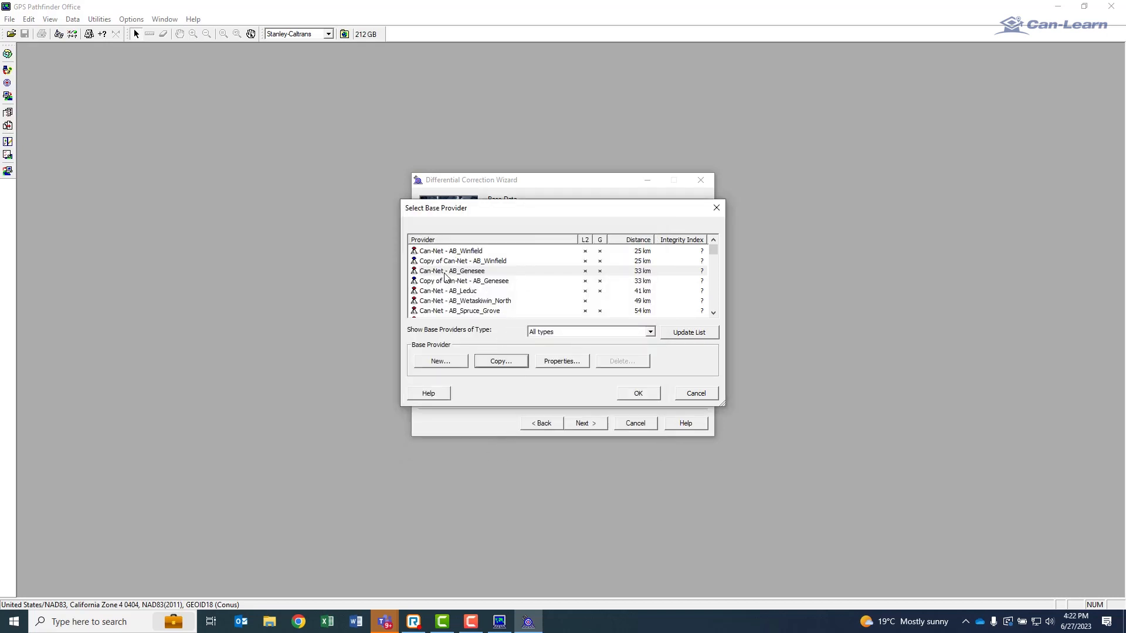
Choose Copy of Can-Net - AB_Winfield for the base provider search and start the differential correction with the existing output folder and filename settings.
click(638, 393)
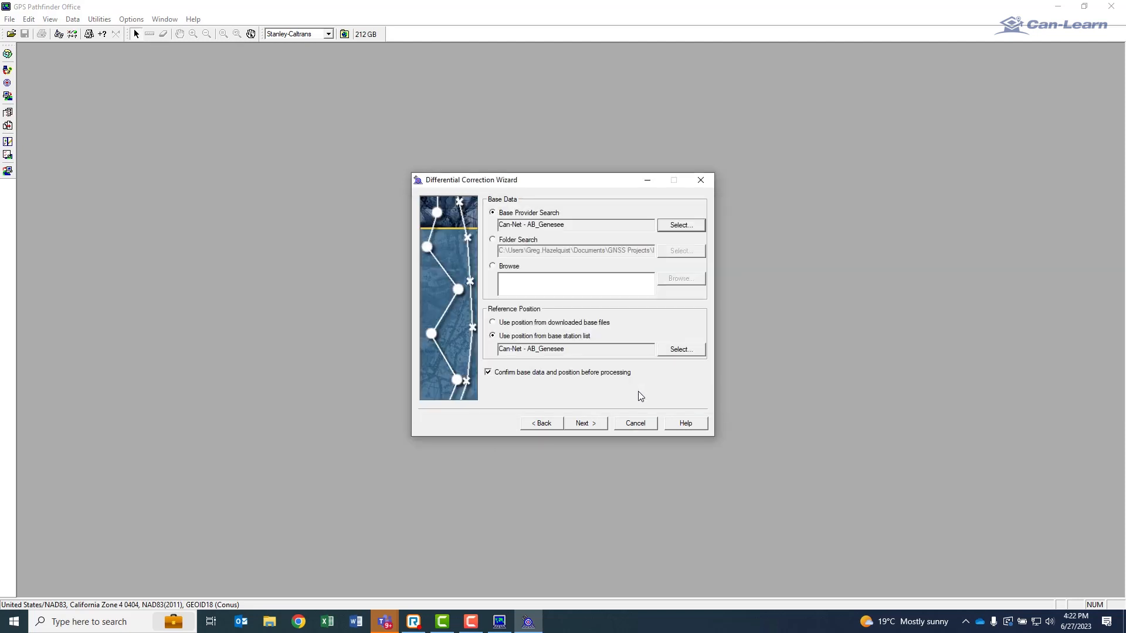
click(679, 224)
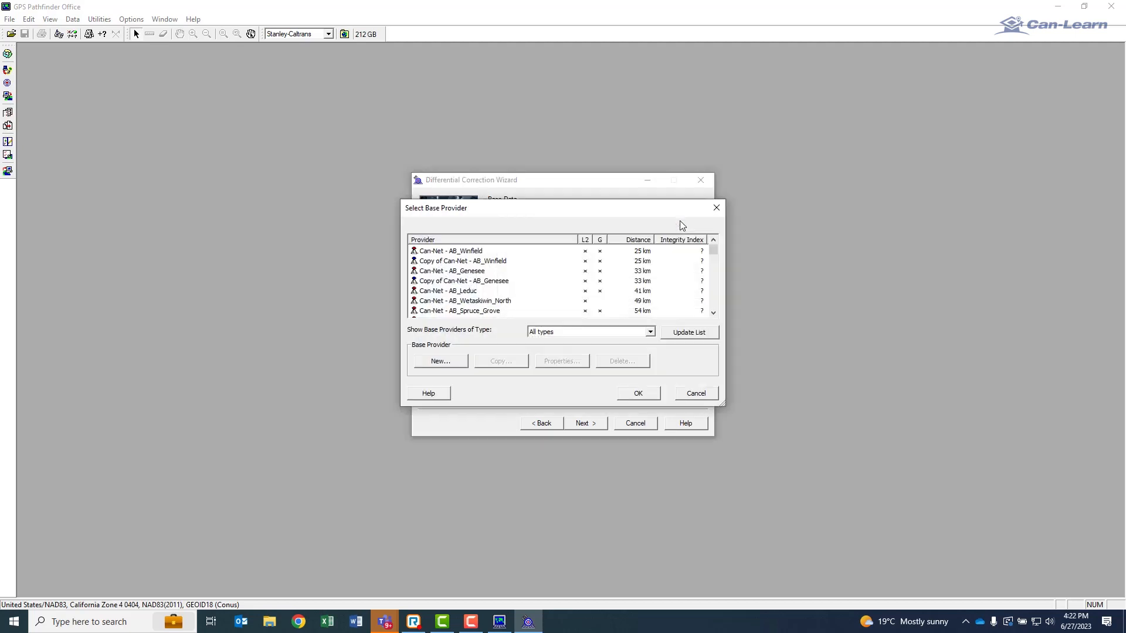
click(427, 262)
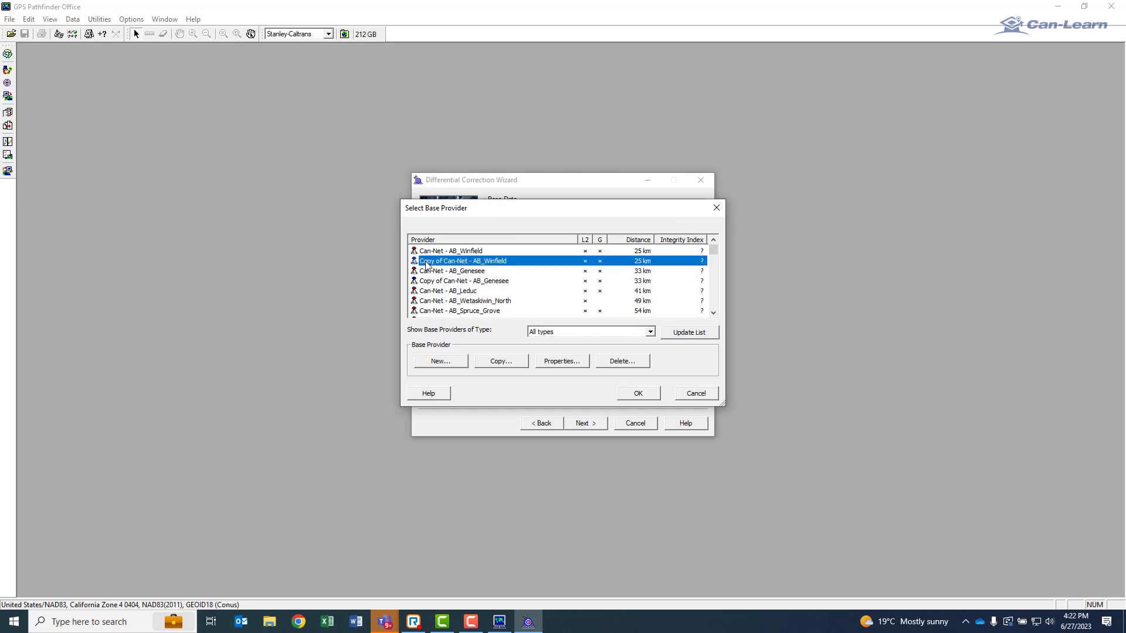
click(644, 395)
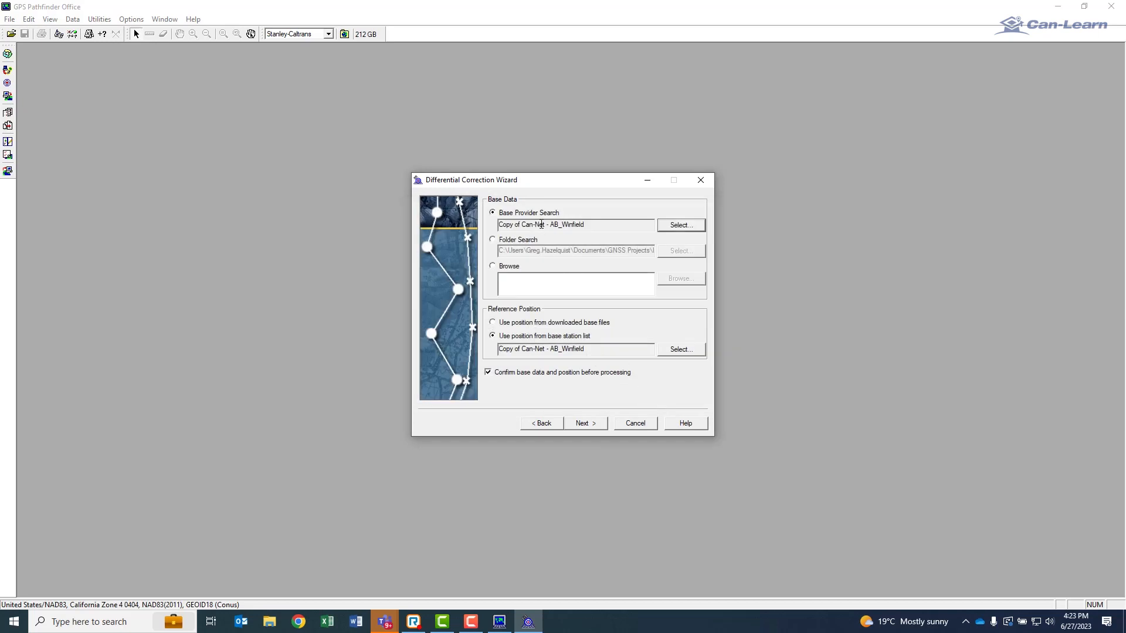
click(587, 424)
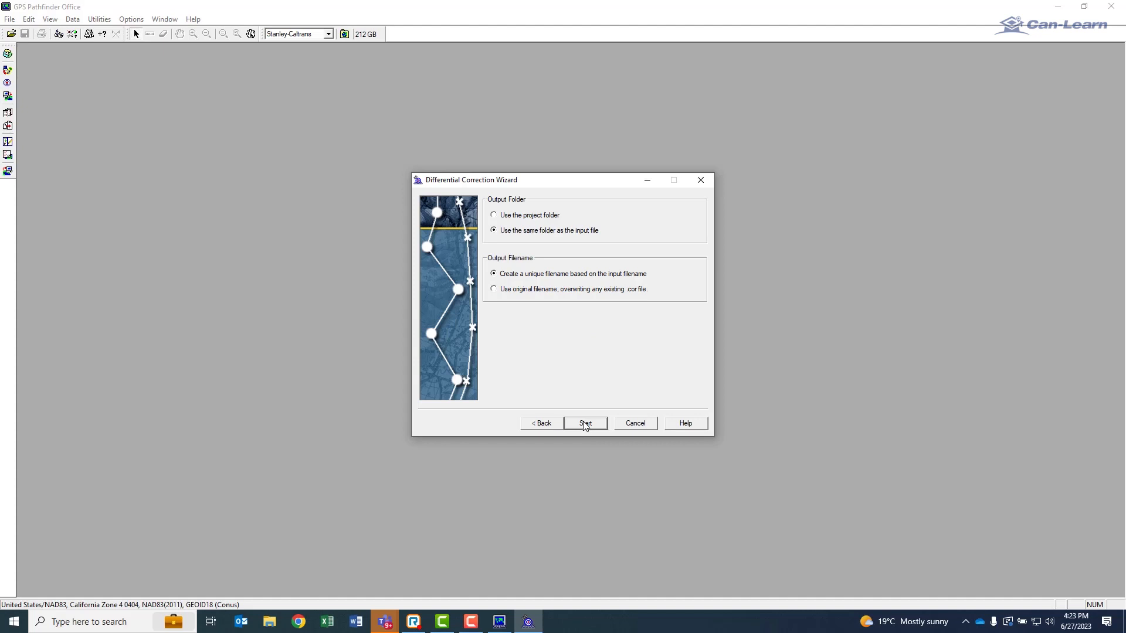
click(586, 424)
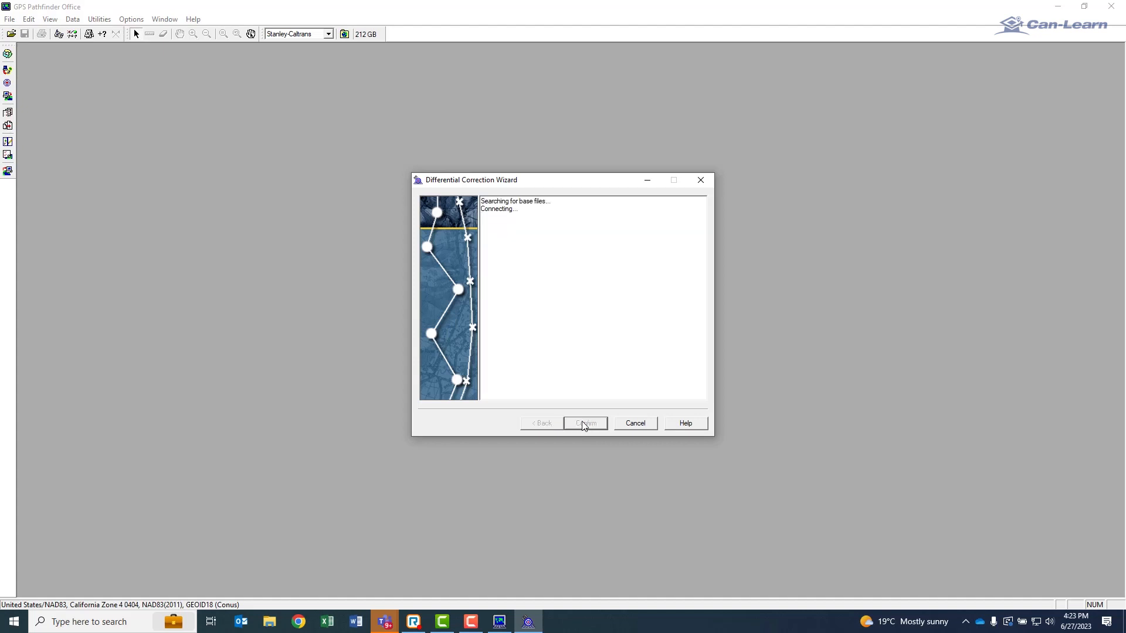